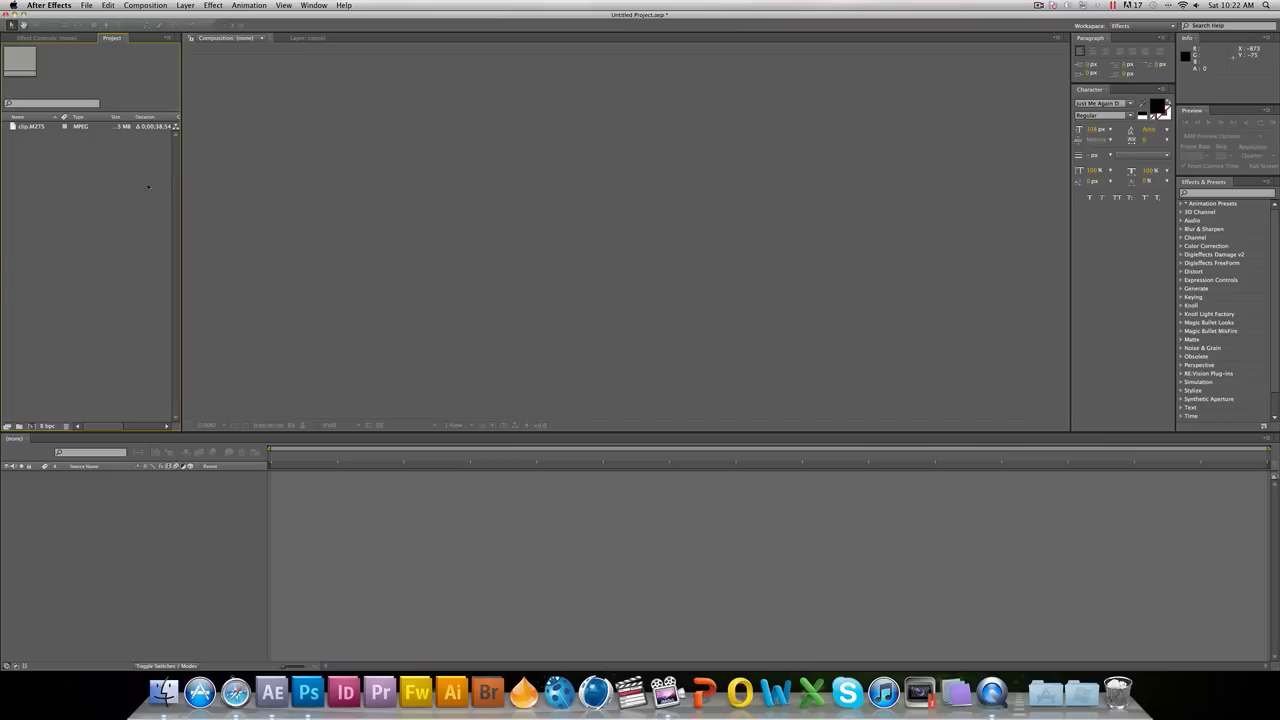
Build the 'clip' composition from clip.M2TS on the empty Timeline and scrub through the footage
left_click_drag(26, 128, 59, 202)
left_click(52, 163)
left_click_drag(35, 129, 107, 398)
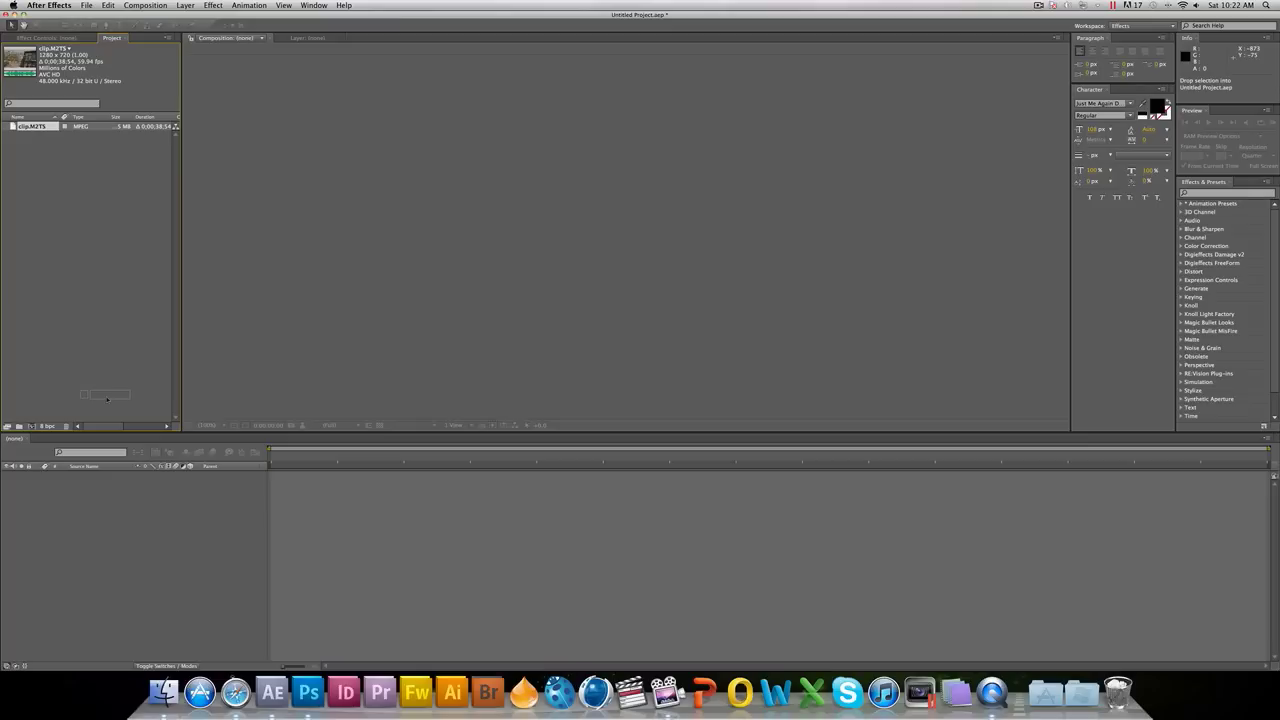
left_click_drag(107, 398, 119, 496)
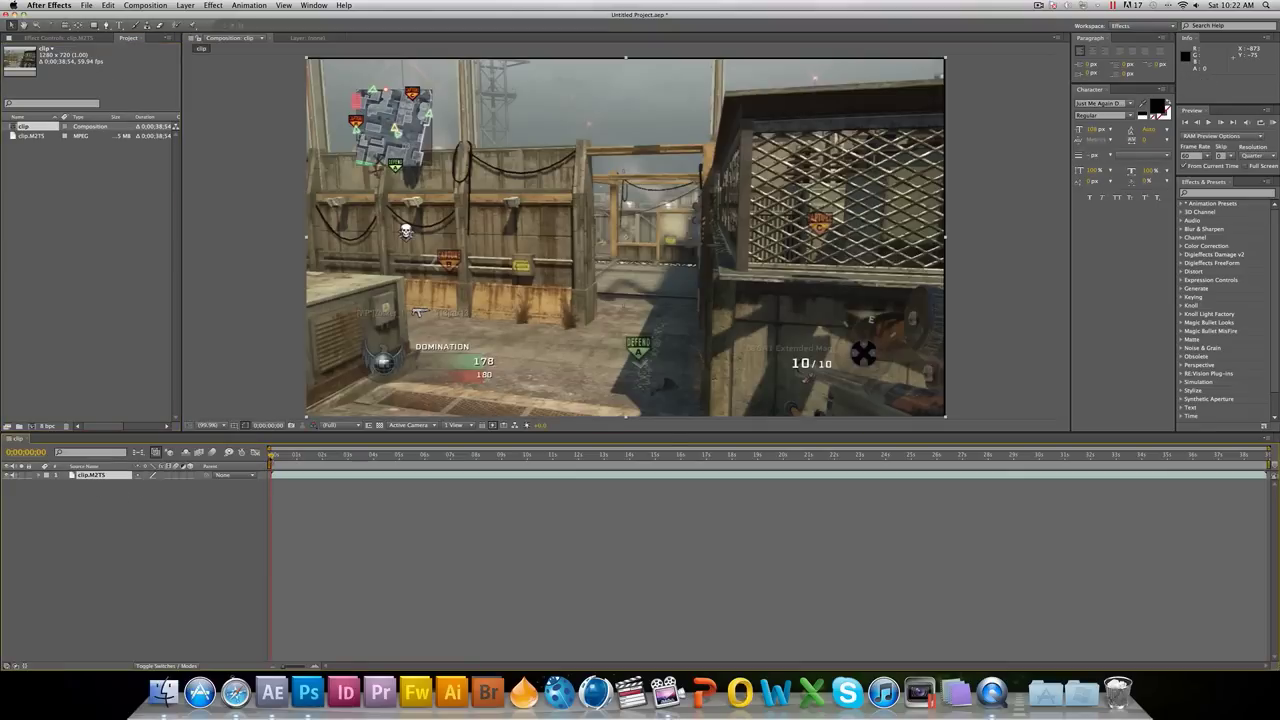
left_click_drag(271, 455, 353, 455)
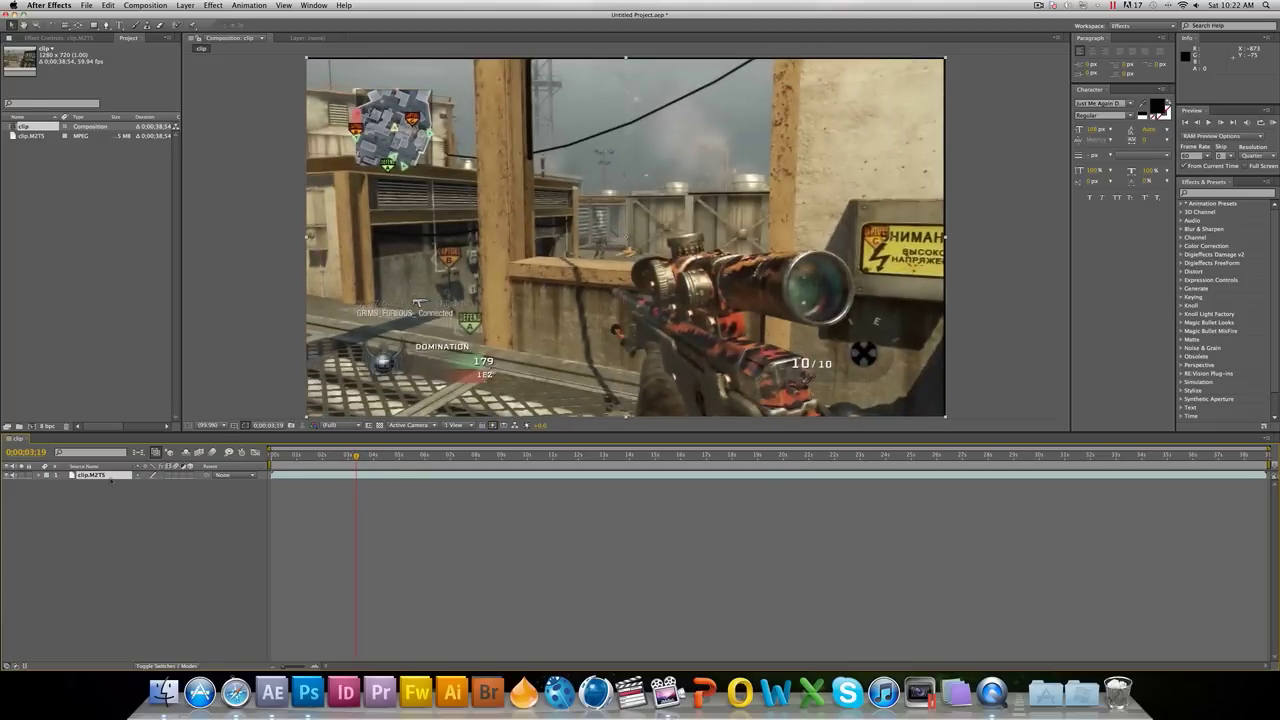
Enable frame blending for the clip layer and bring up the Effect > RE:Vision Plug-ins submenu
left_click(103, 479)
left_click(199, 452)
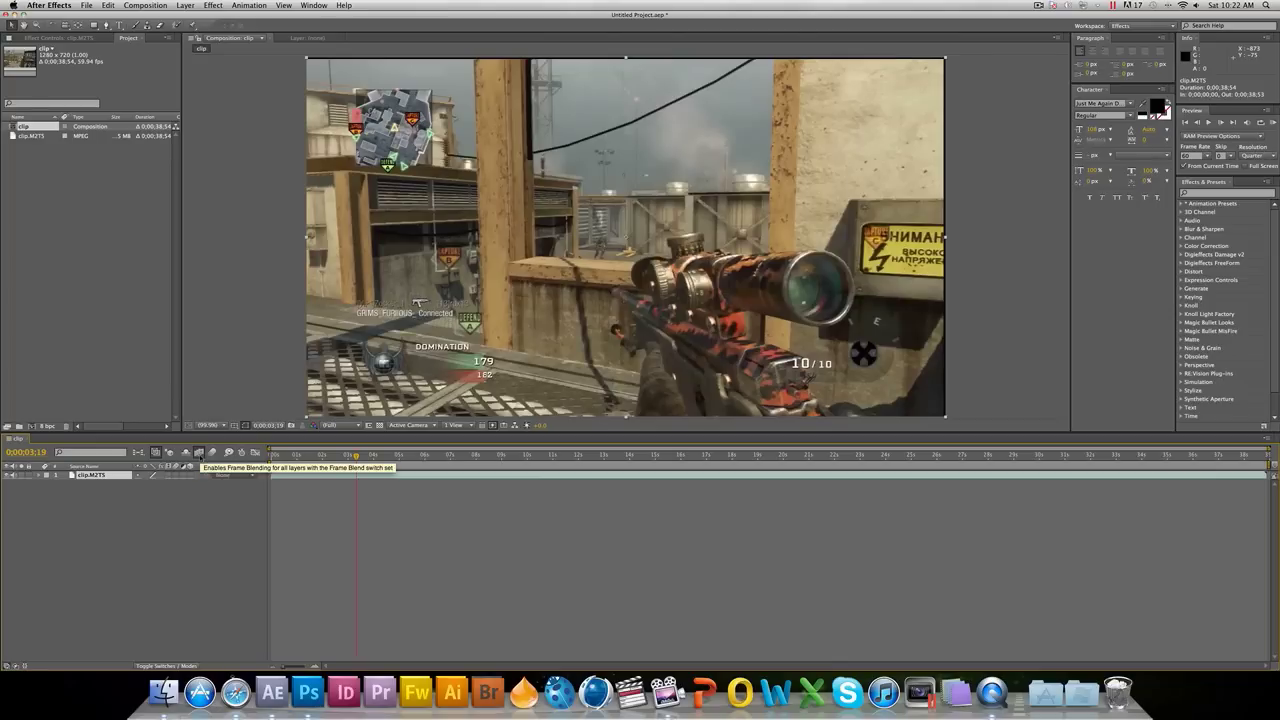
left_click(215, 5)
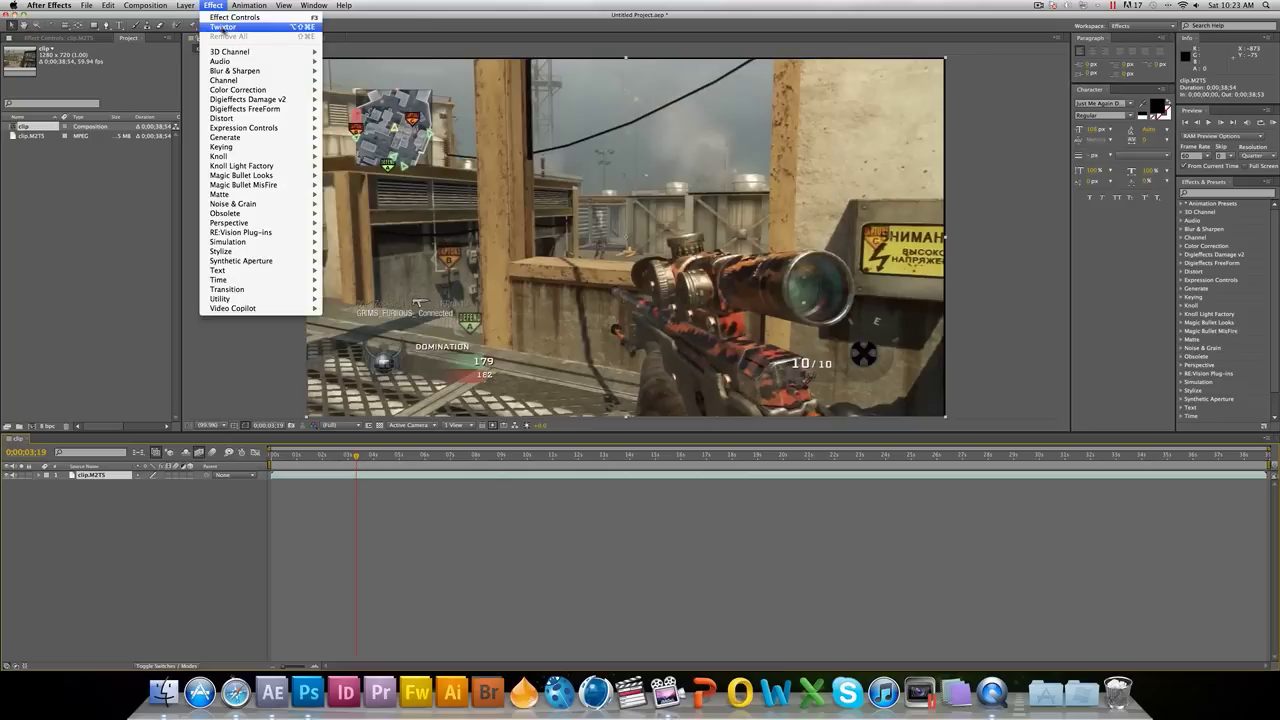
mouse_move(276, 232)
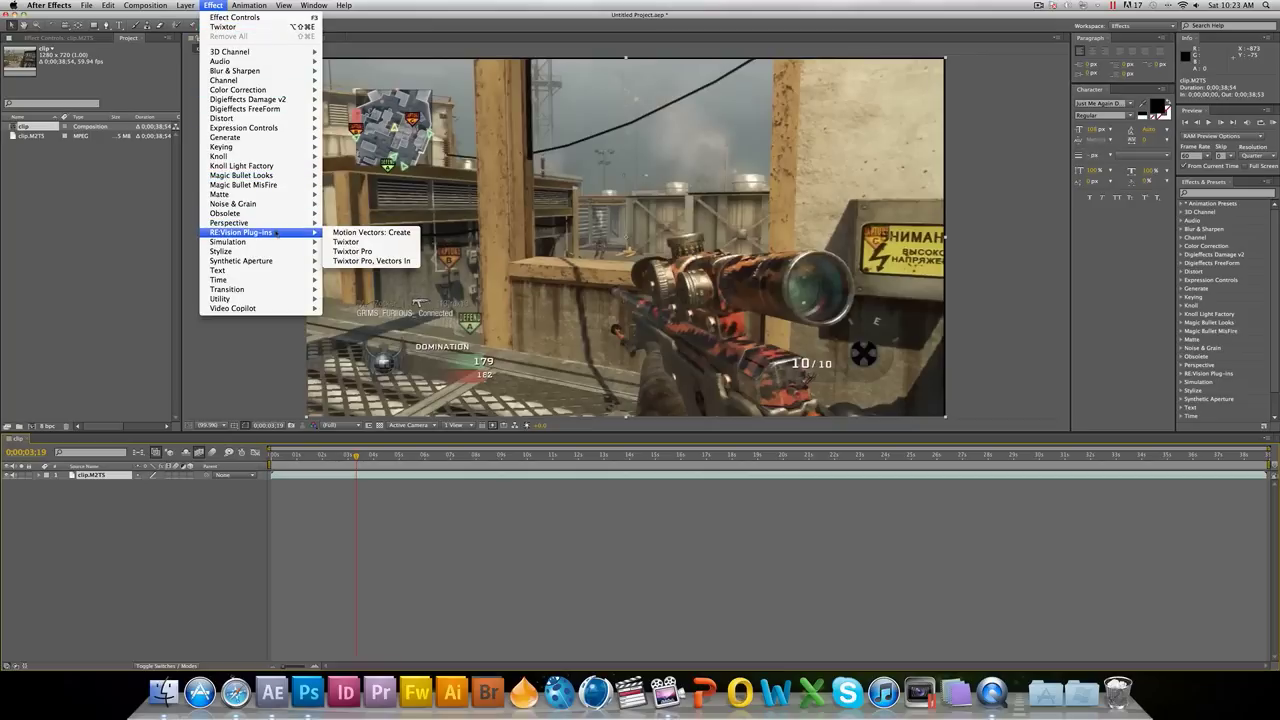
Apply Twixtor to clip.M2TS and set its Input: Frame Rate to 59.94
left_click(356, 243)
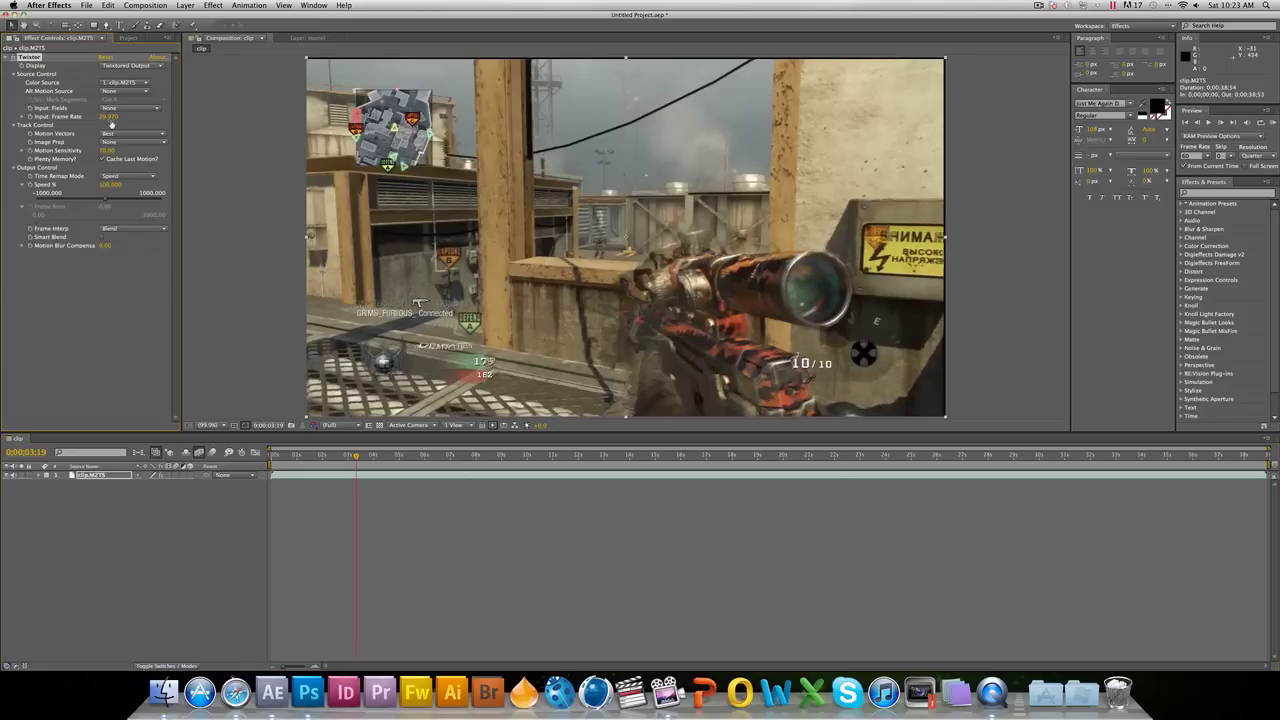
left_click(109, 117)
type("6")
key("Return")
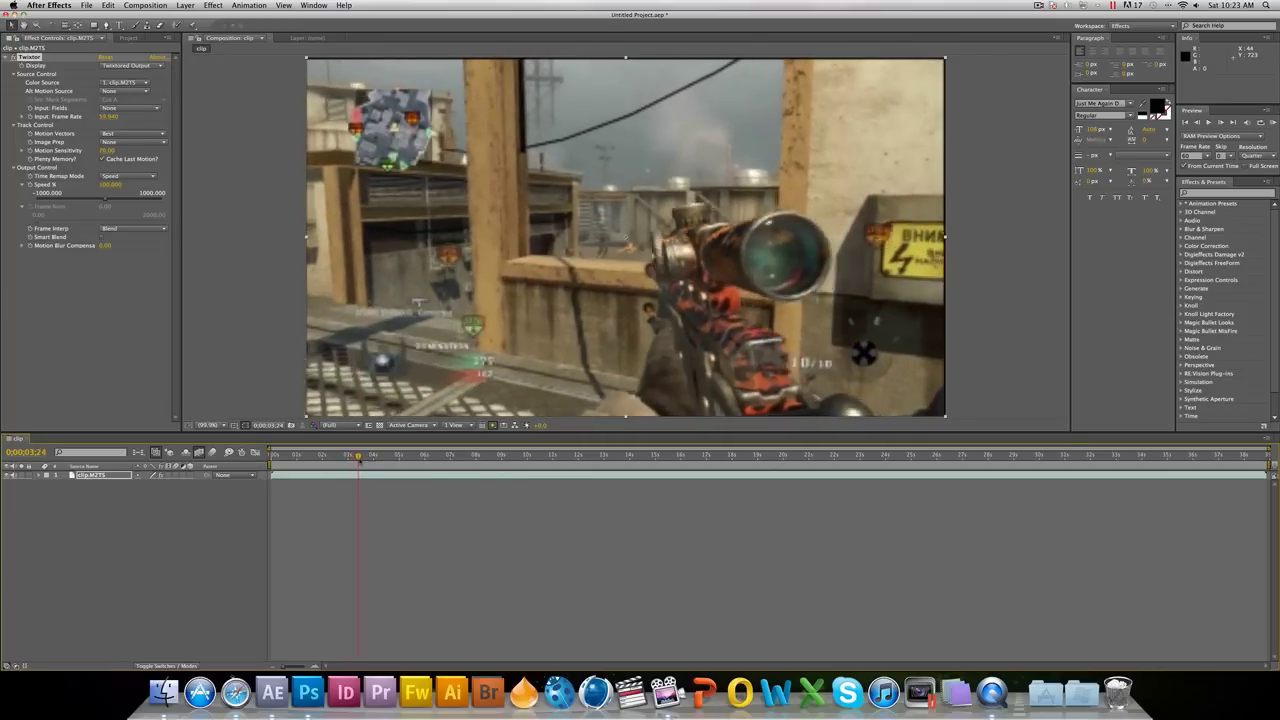
Reveal Twixtor's Output Control and set a 100 Speed % keyframe at 0;00;03;17
left_click(39, 475)
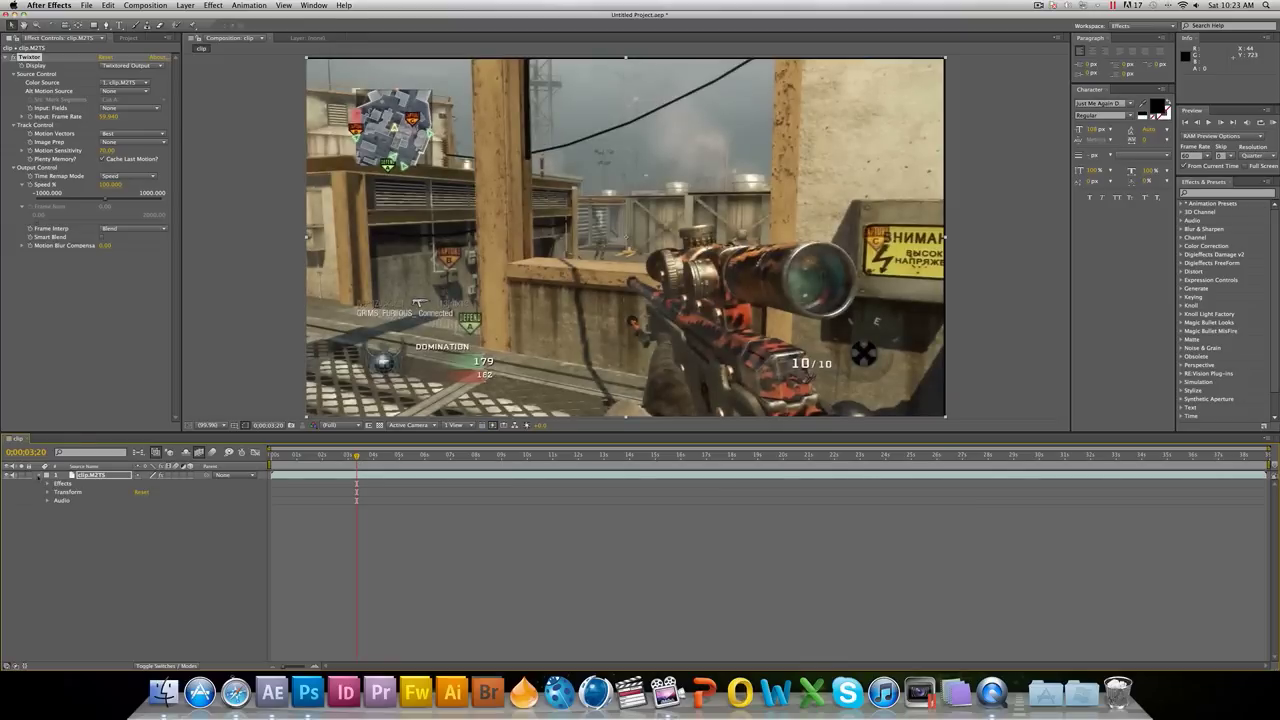
left_click(46, 483)
left_click(56, 492)
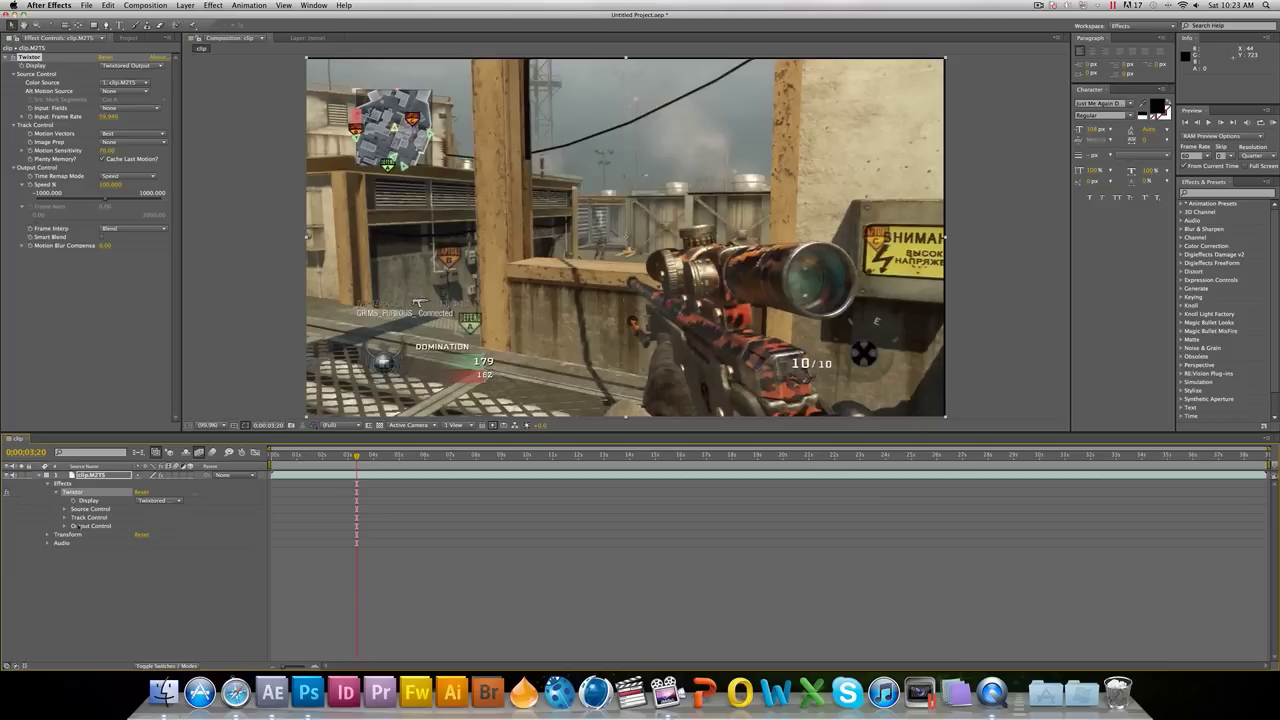
left_click(64, 526)
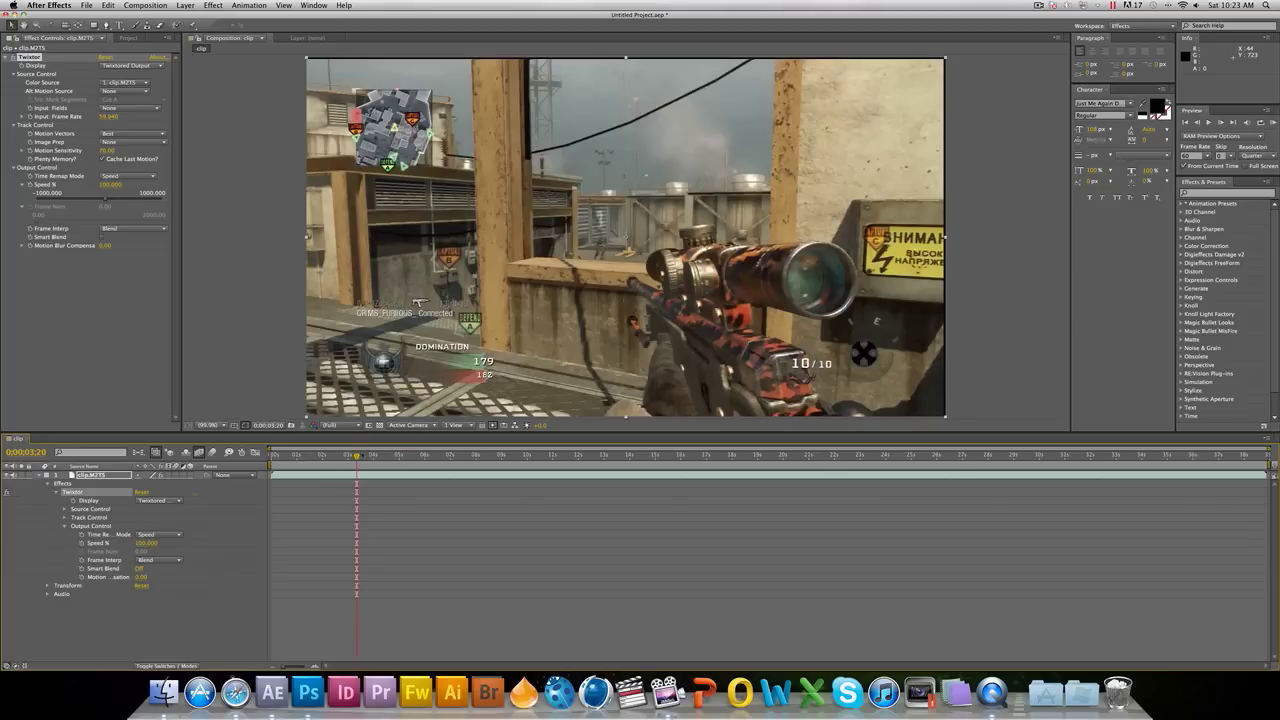
left_click(275, 456)
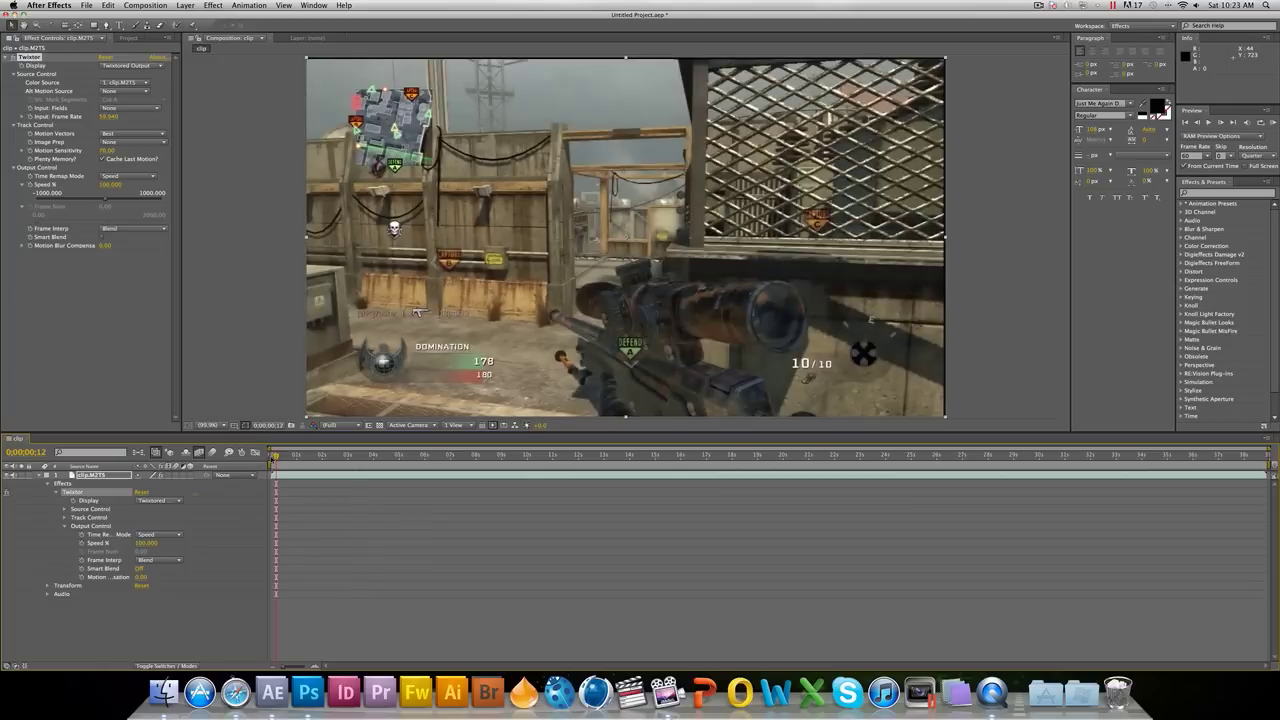
left_click(82, 543)
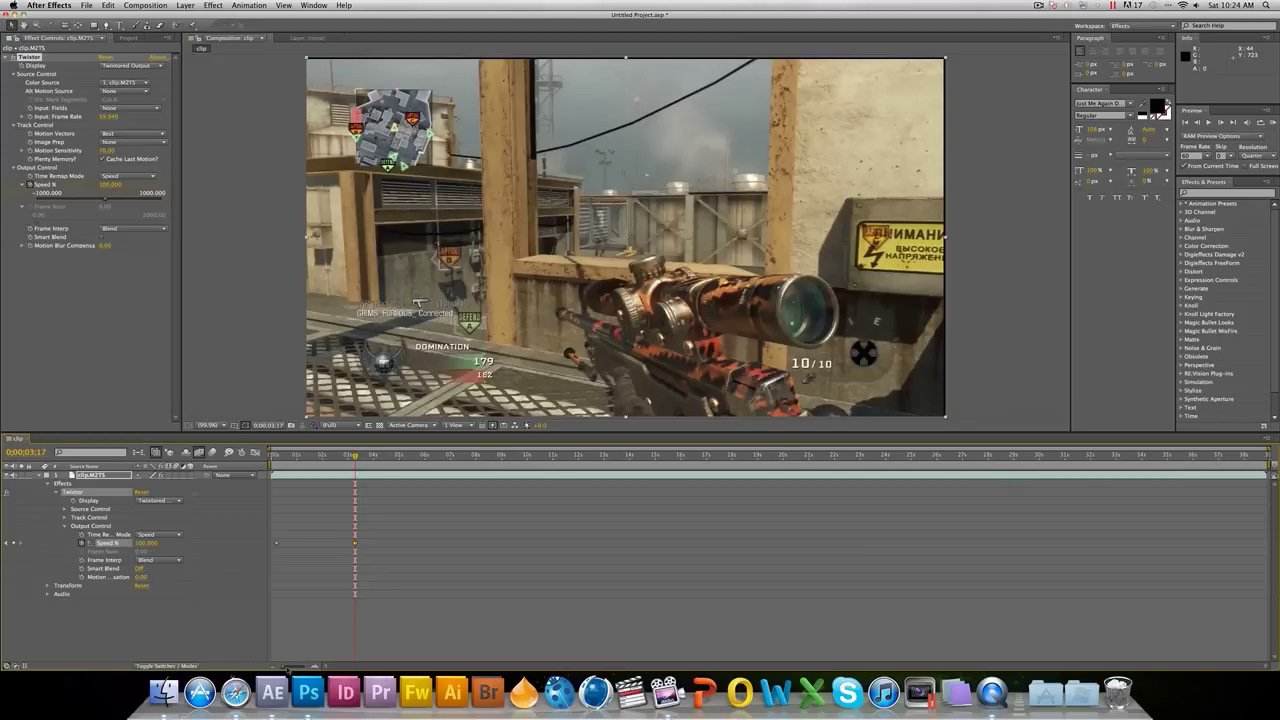
Add a 5 Speed % keyframe at 0;00;03;22, then preview the slowdown at full timeline length
left_click_drag(289, 668, 304, 668)
left_click(797, 456)
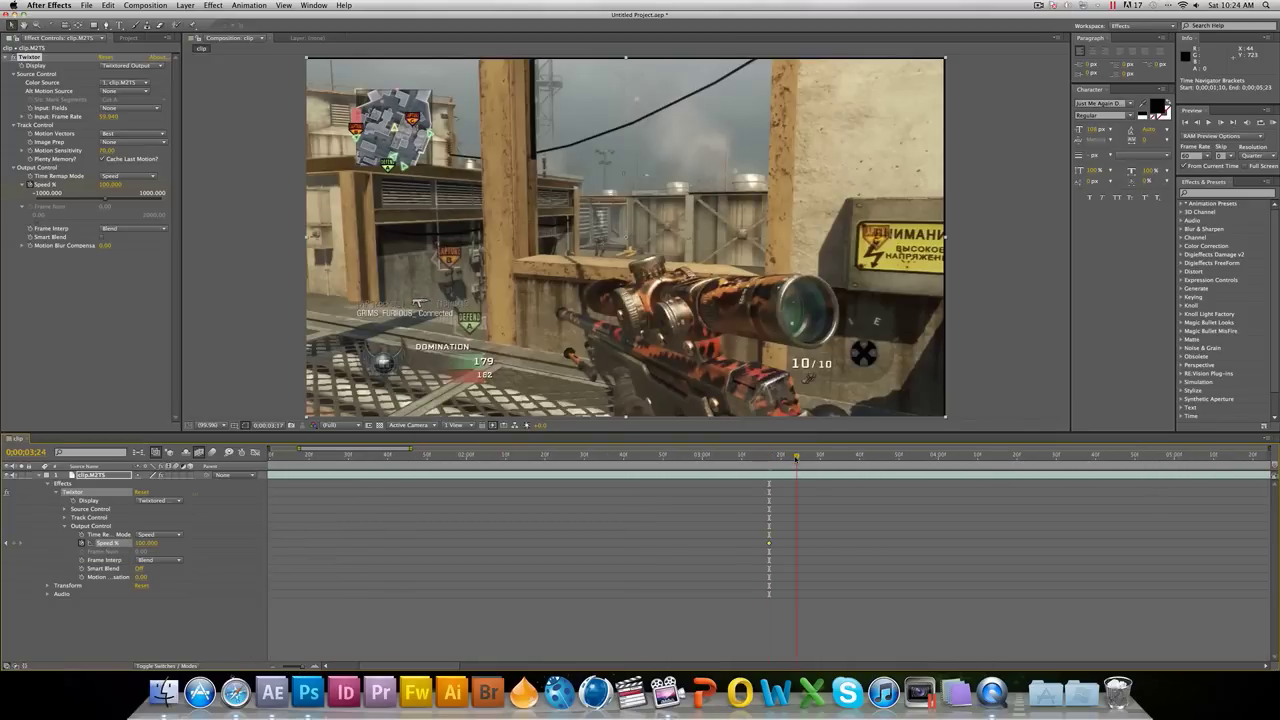
key("Page_Up")
key("Page_Up")
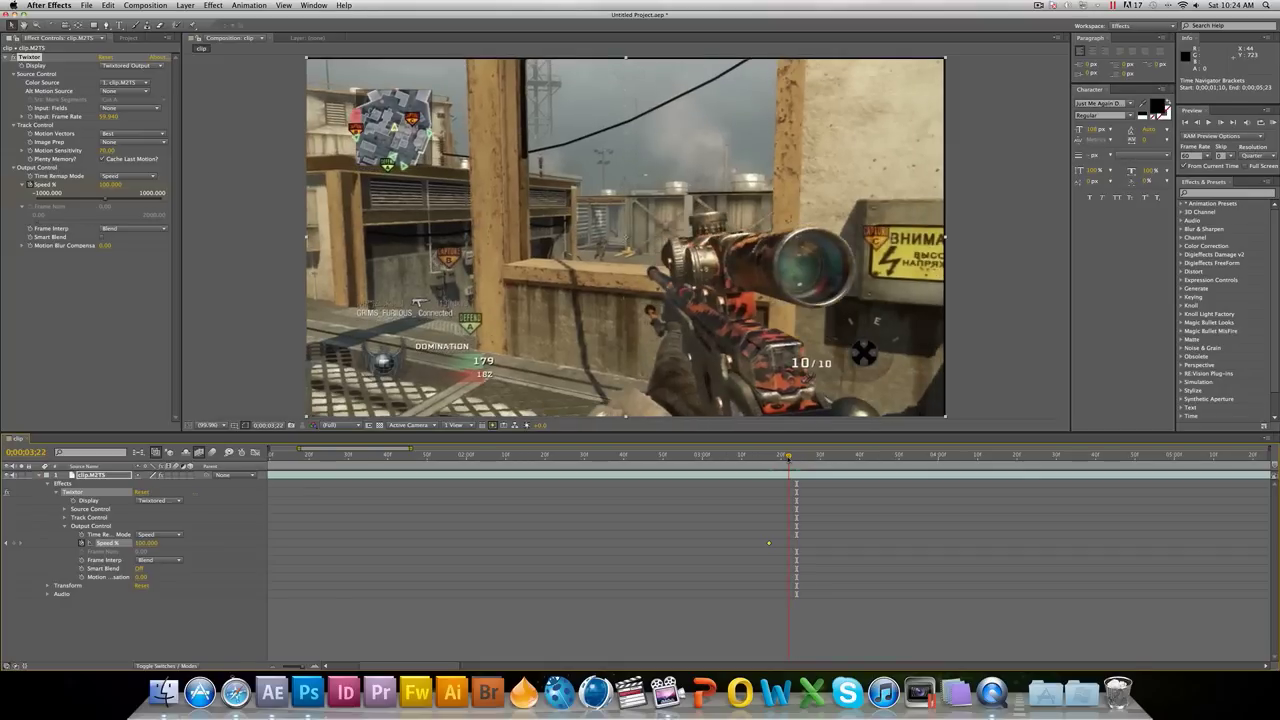
key("Page_Up")
key("Page_Up")
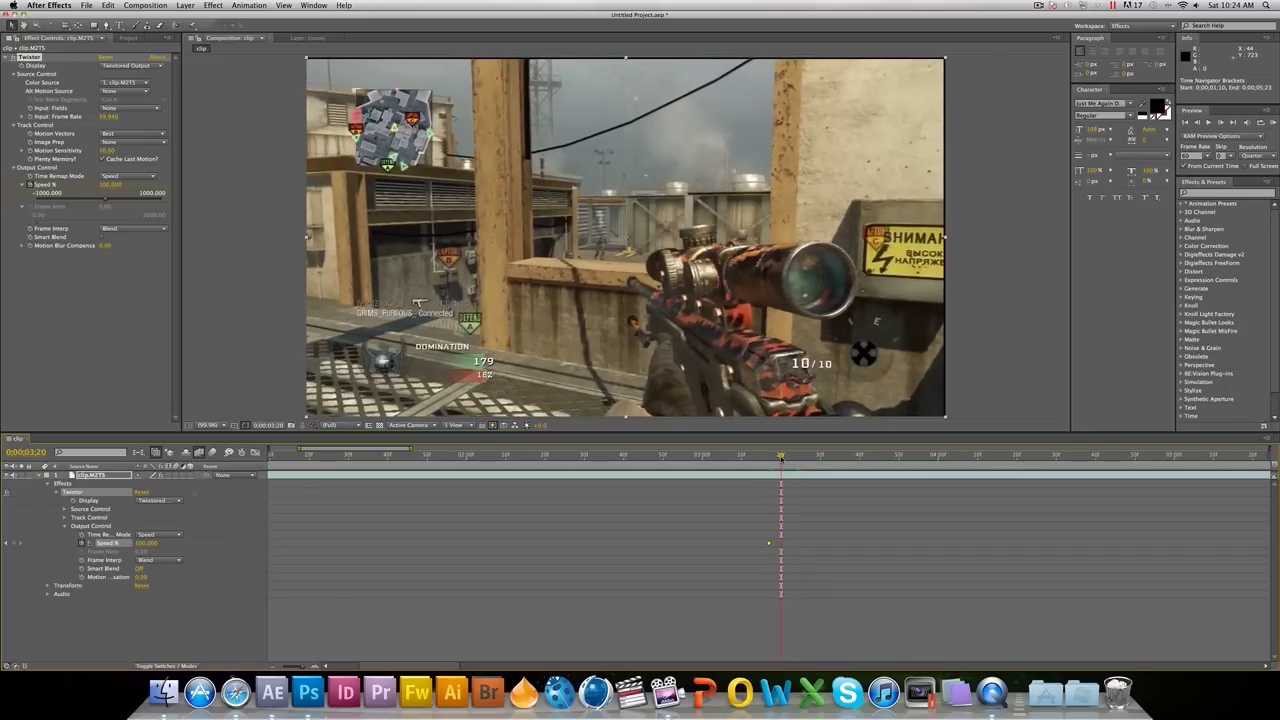
key("Page_Down")
key("Page_Down")
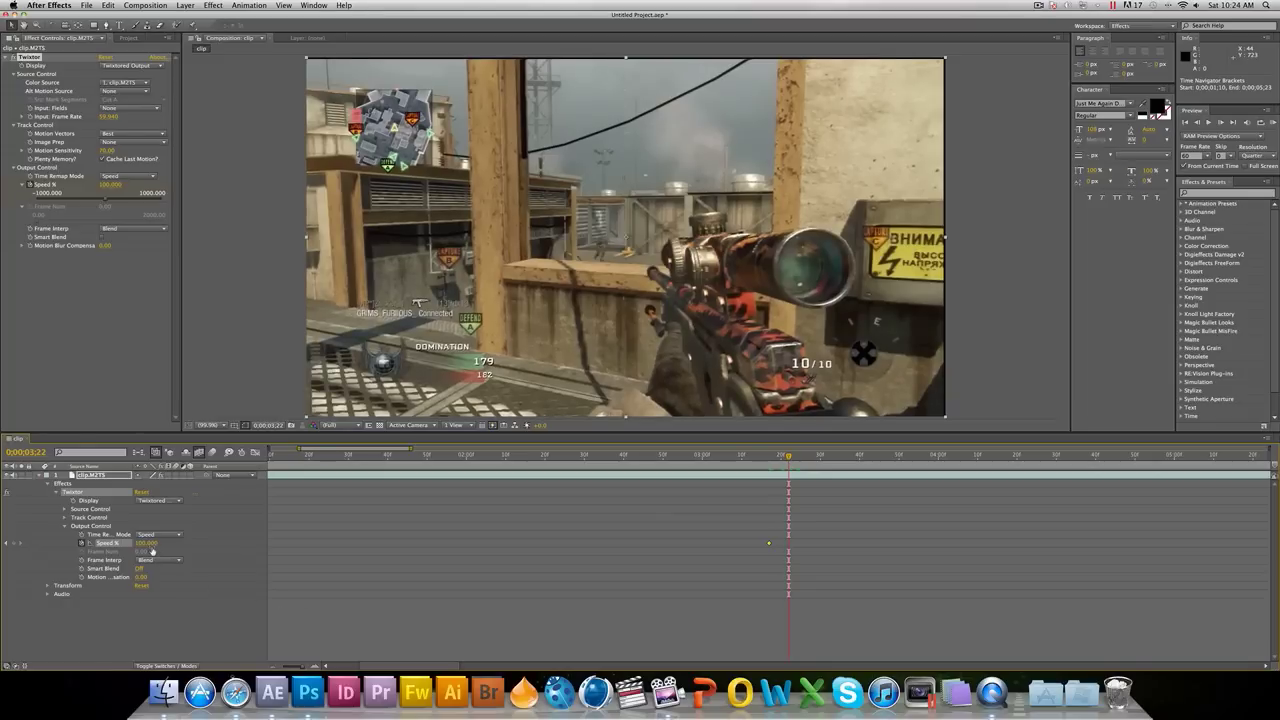
left_click(150, 543)
type("1")
key("Return")
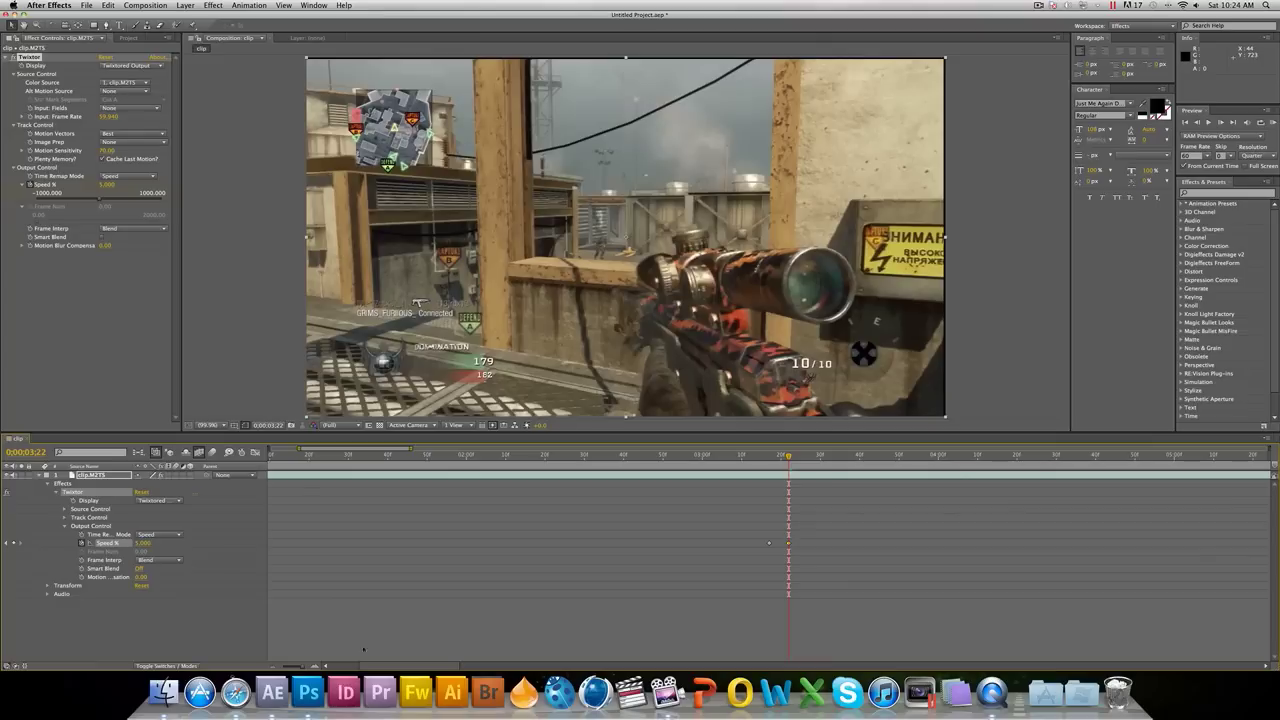
left_click_drag(314, 667, 267, 670)
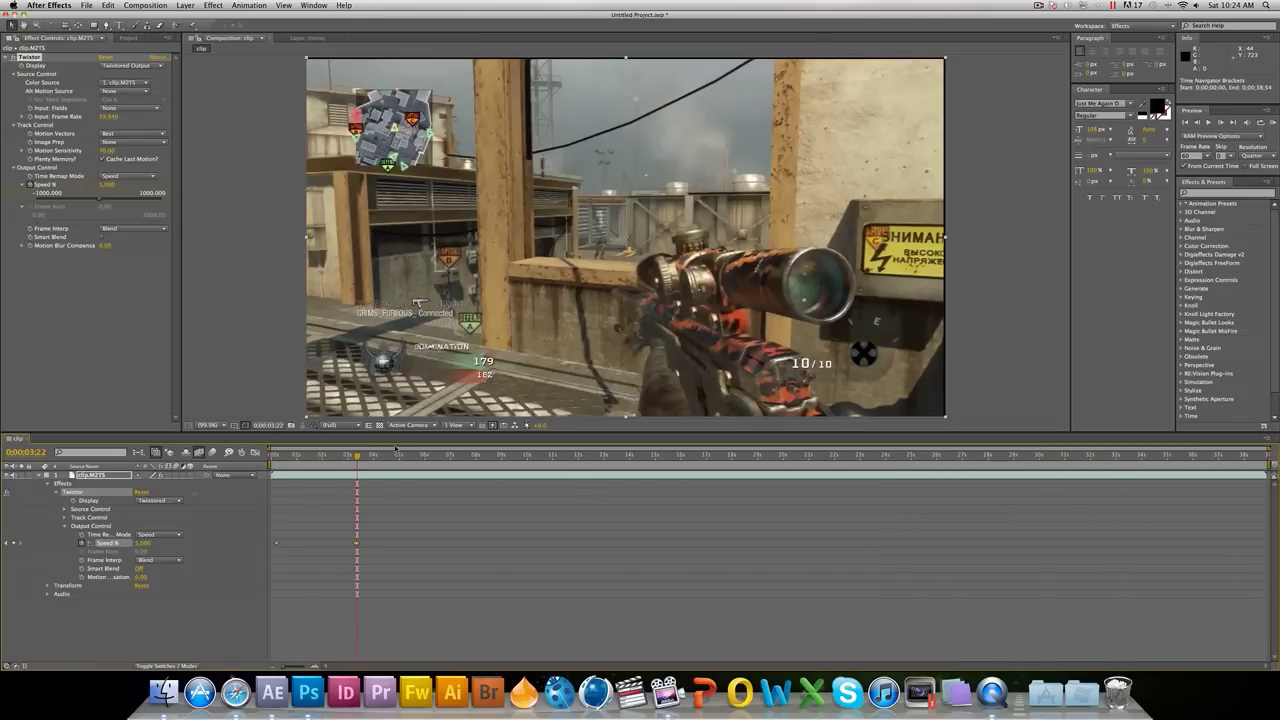
key("space")
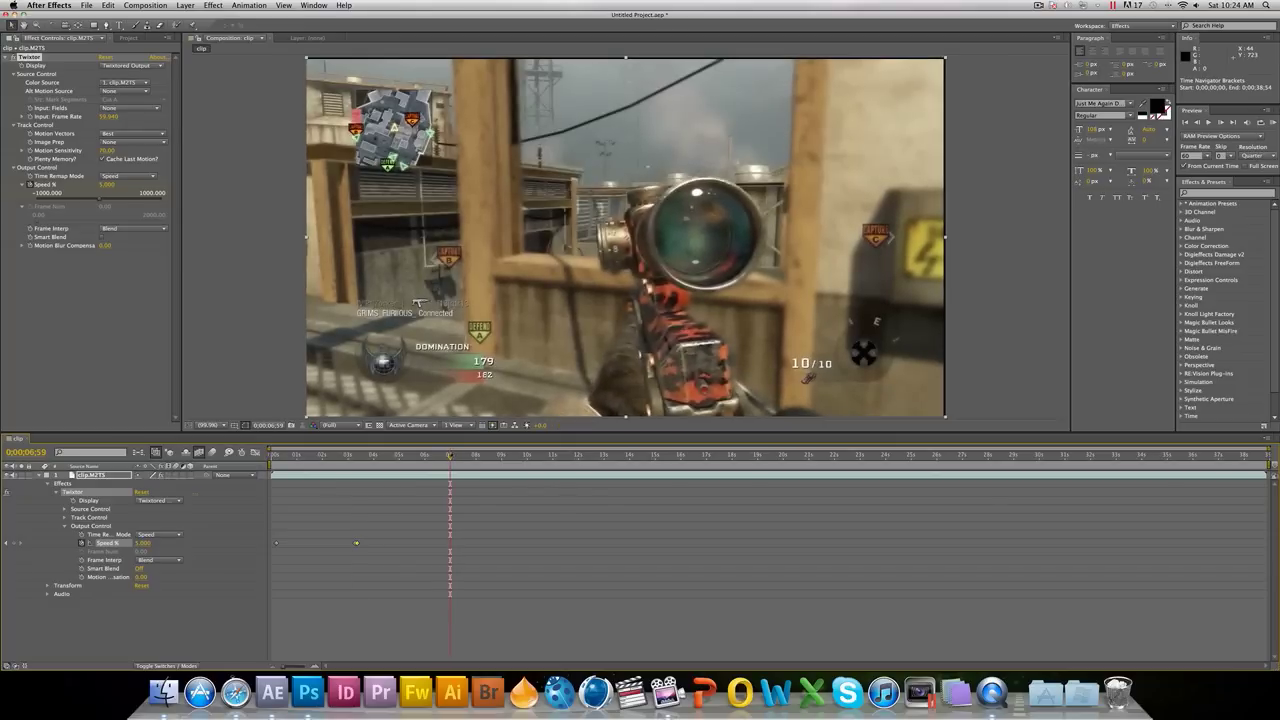
Add a 100 Speed % keyframe at 0;00;07;08 and return to the composition start
left_click(142, 543)
key("Return")
key("Page_Down")
key("Page_Down")
key("Page_Down")
key("Page_Down")
key("Page_Down")
key("Page_Down")
key("Page_Down")
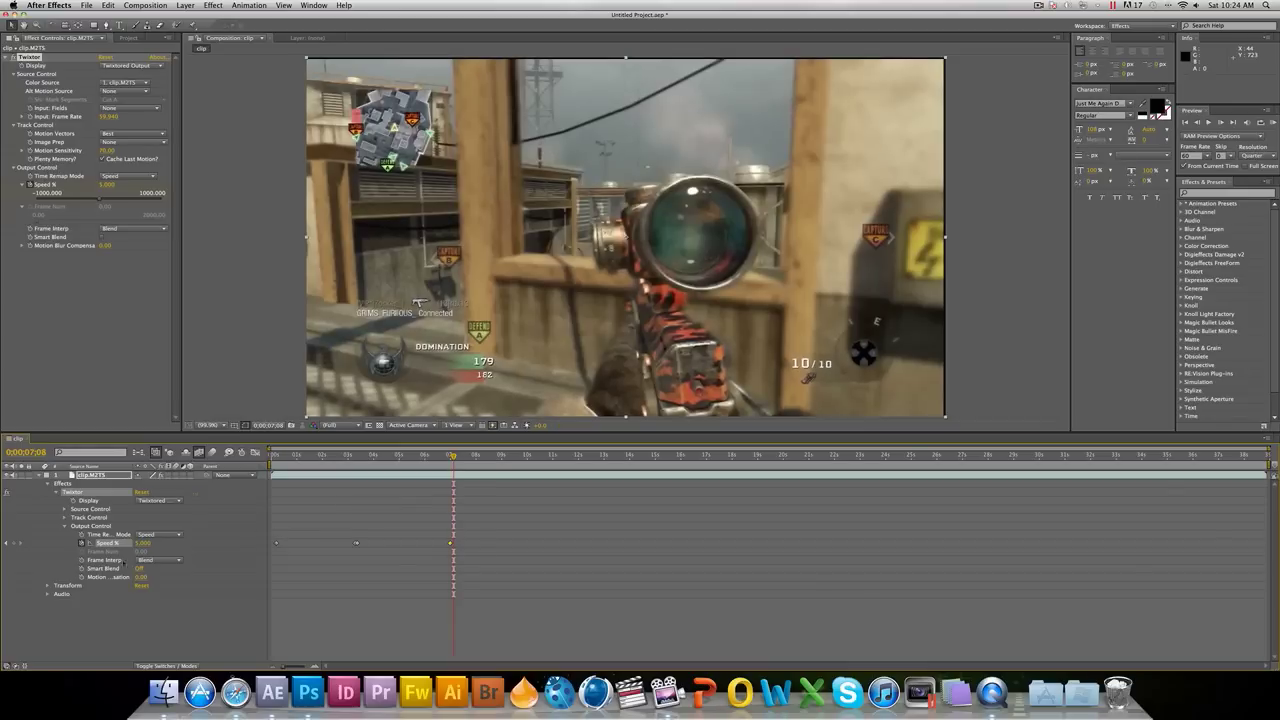
left_click(142, 543)
type("100")
key("Return")
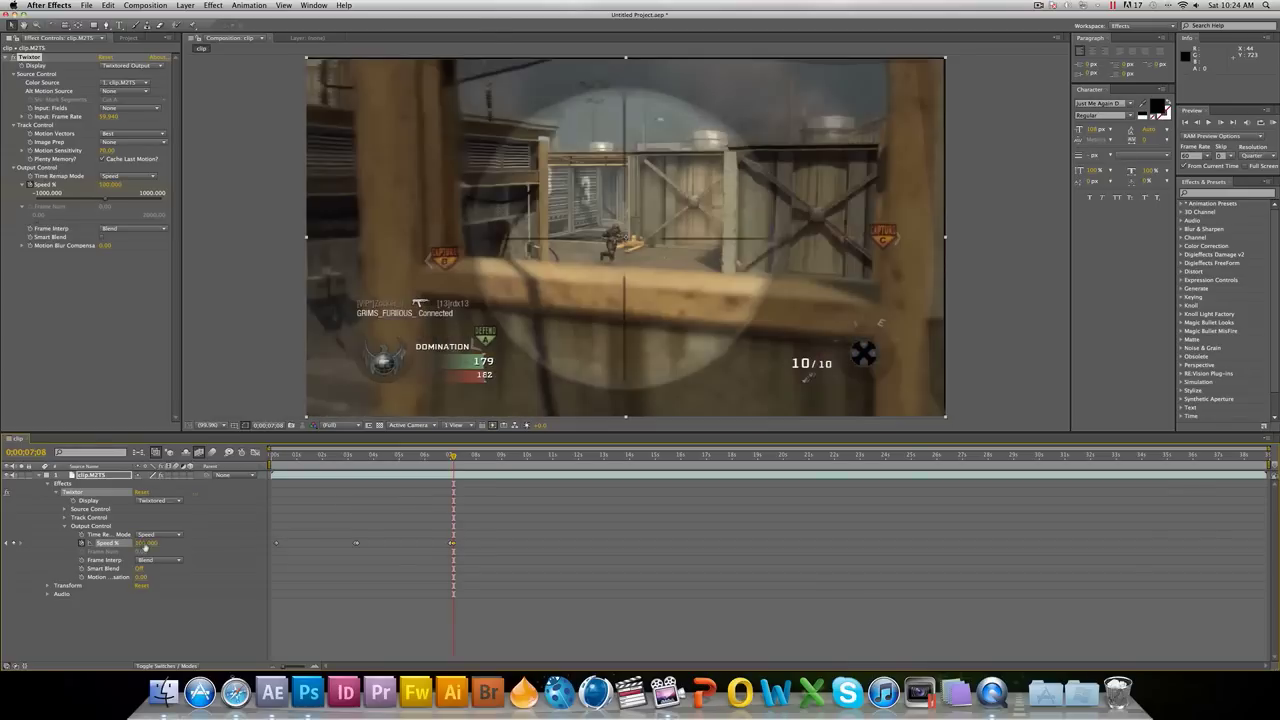
key("Home")
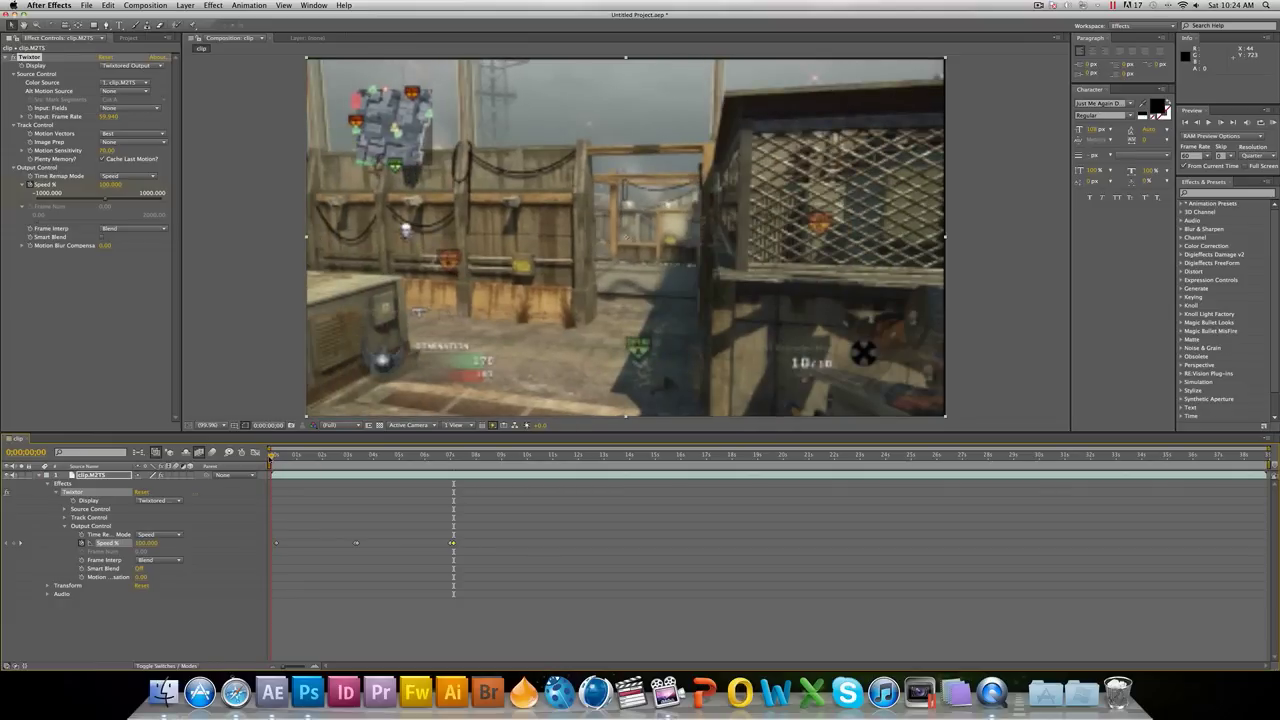
key("space")
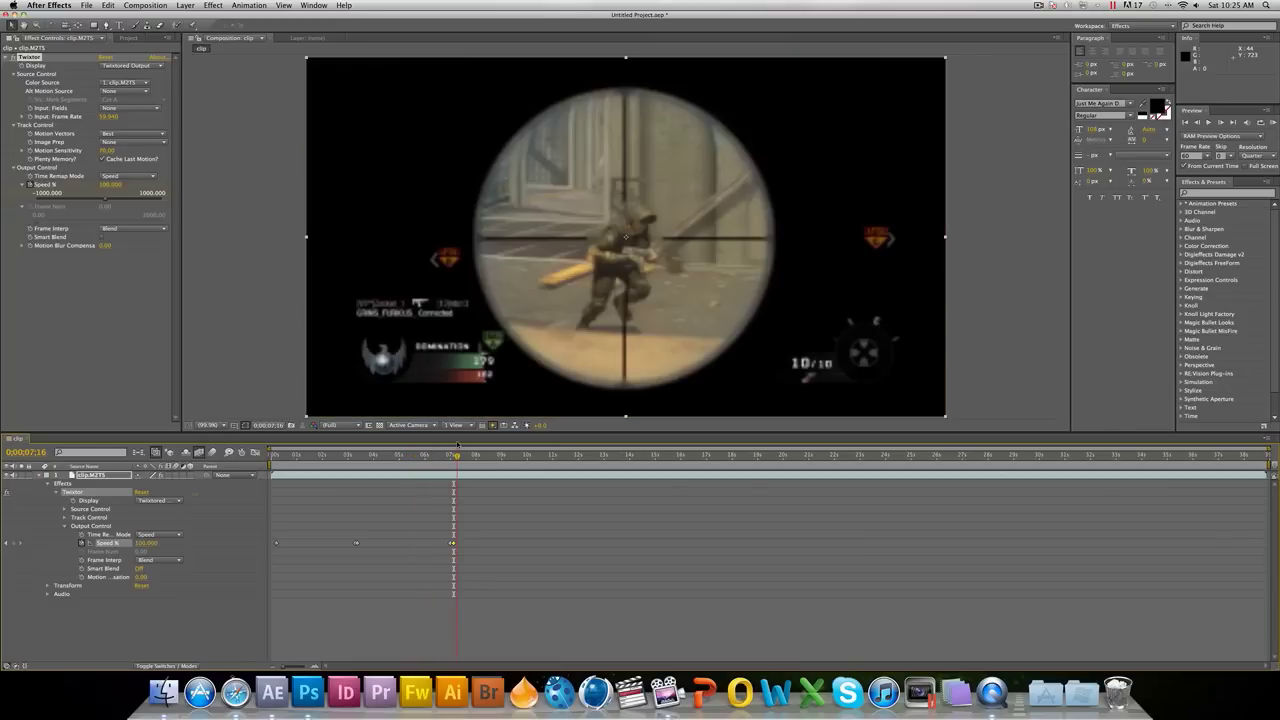
left_click_drag(457, 444, 417, 447)
key("KP_0")
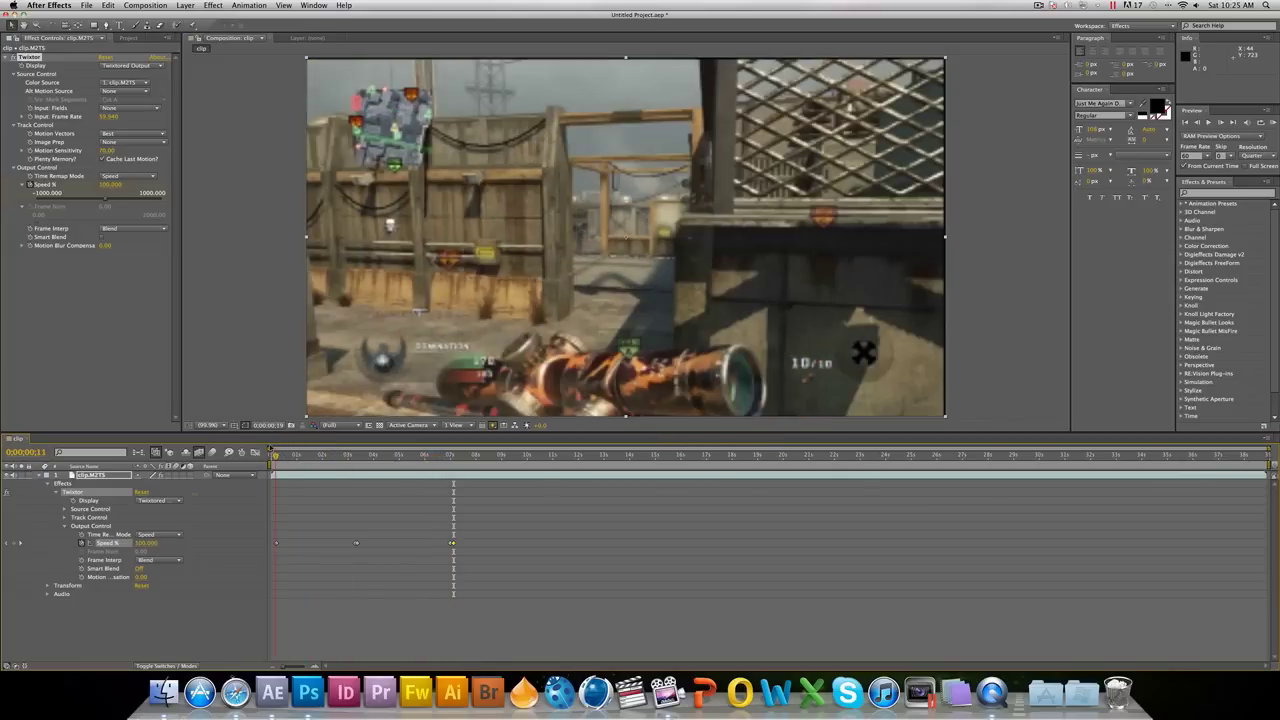